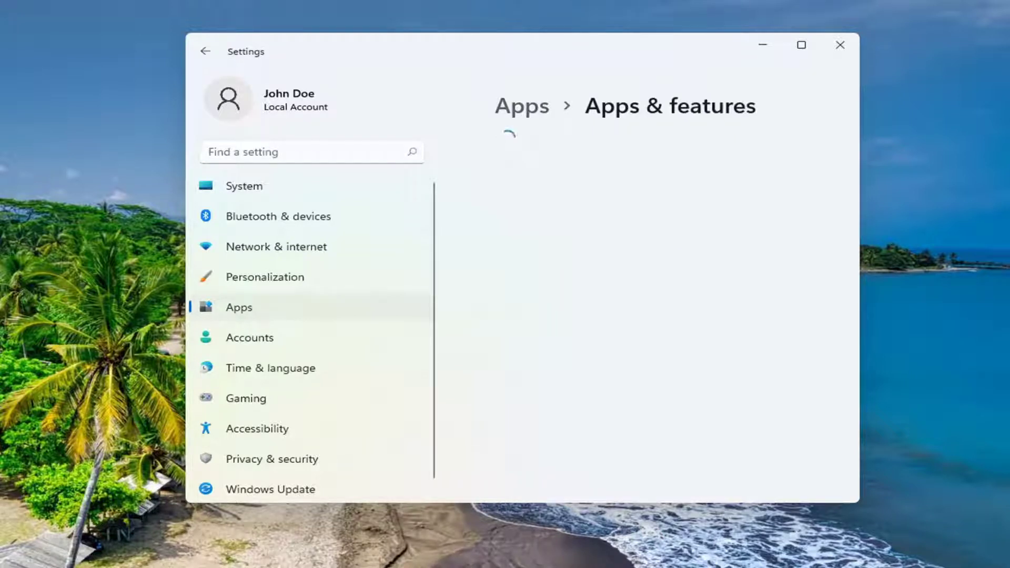
# Step: Find Mail and Calendar in the installed apps list by searching for "mail" and open its advanced options
pyautogui.scroll(-2, 562, 431)
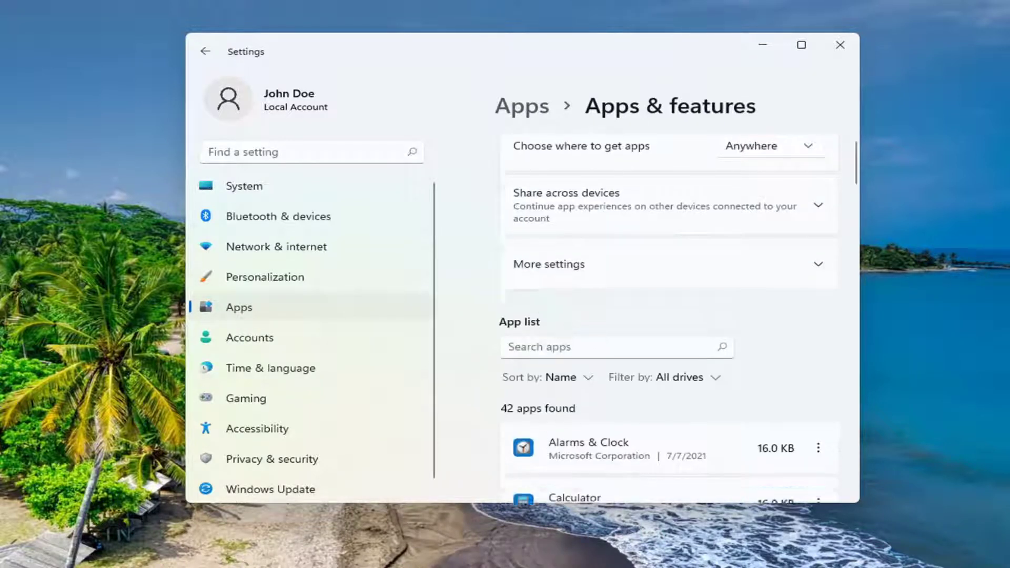
pyautogui.click(605, 305)
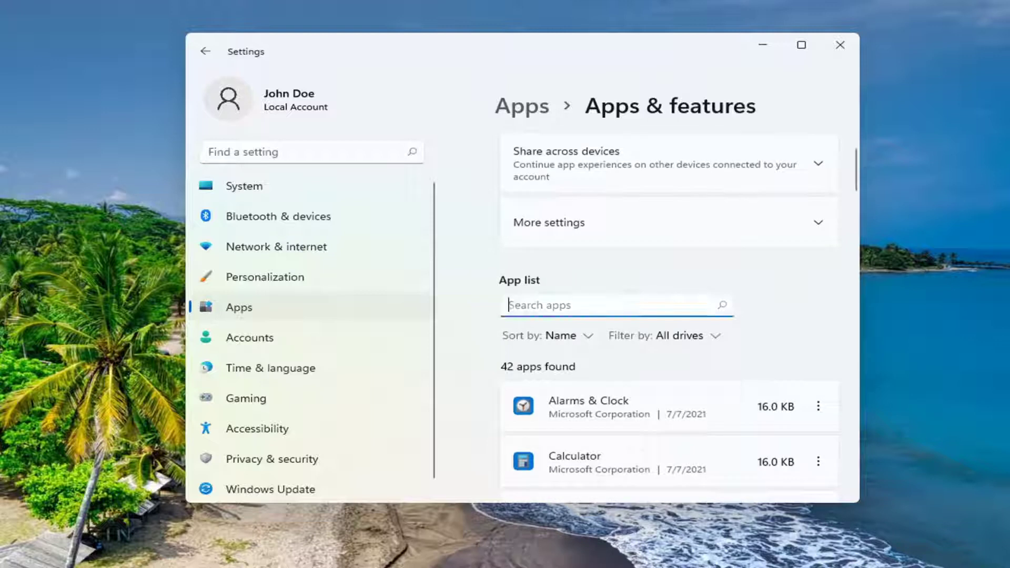
pyautogui.write('mail')
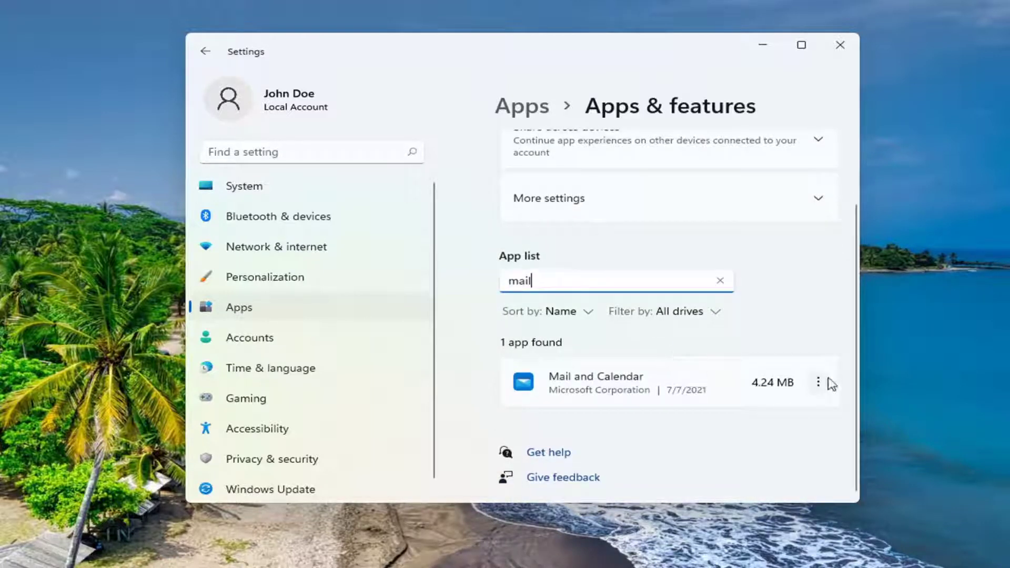
pyautogui.click(817, 383)
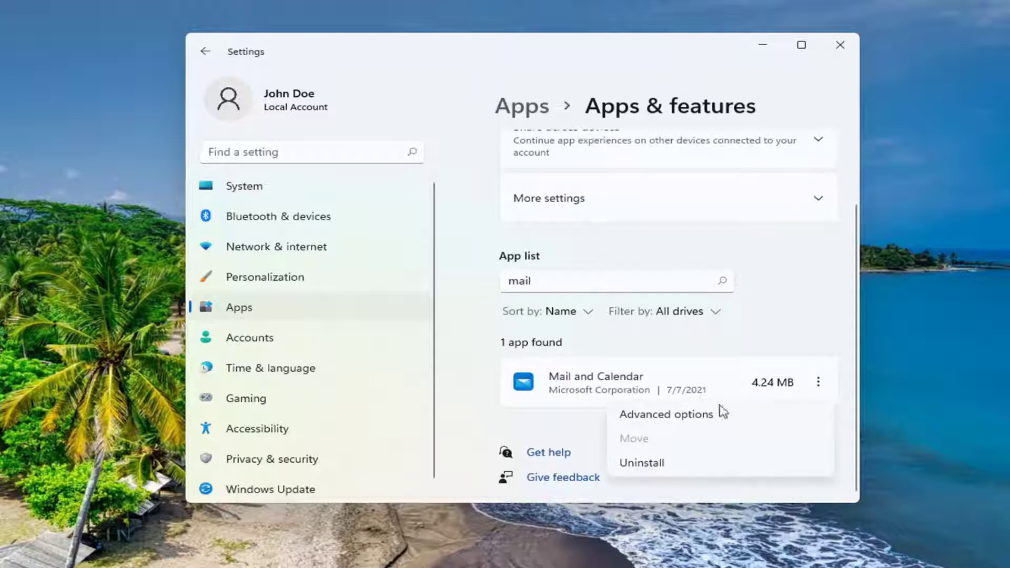
pyautogui.click(667, 416)
# Step: Repair the Mail and Calendar app while keeping its data
pyautogui.scroll(-6, 652, 399)
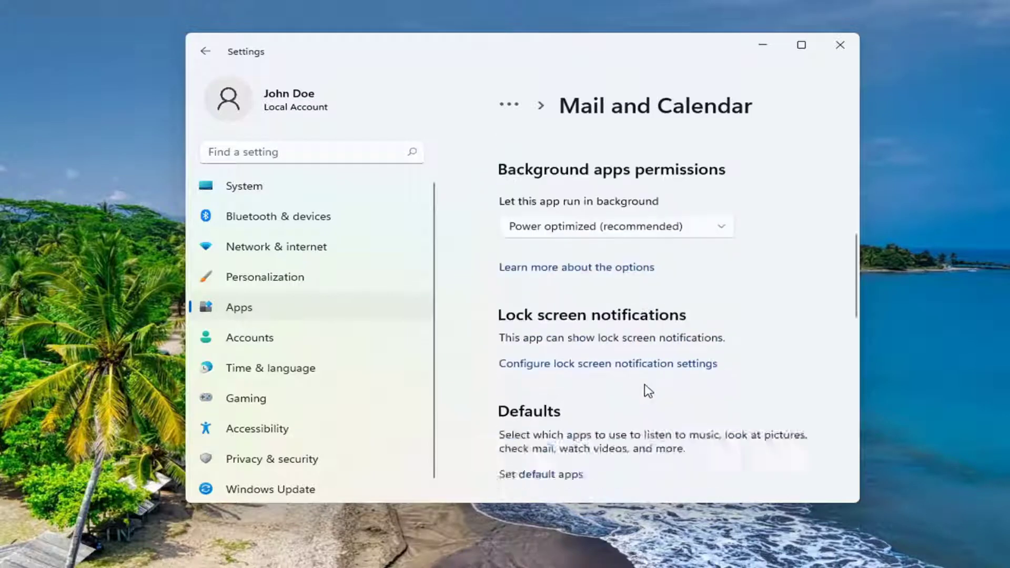
pyautogui.scroll(-7, 648, 390)
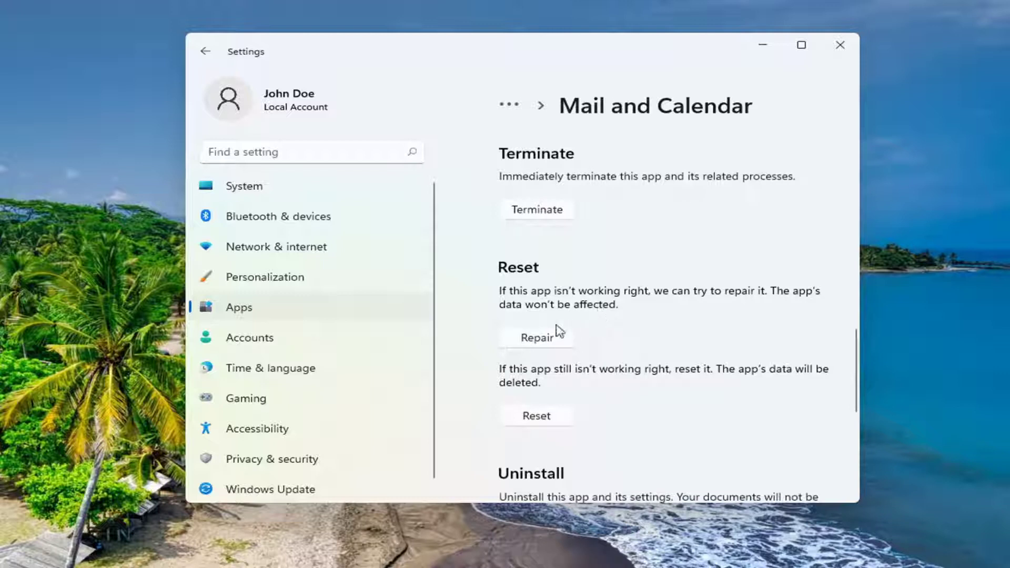
pyautogui.click(533, 341)
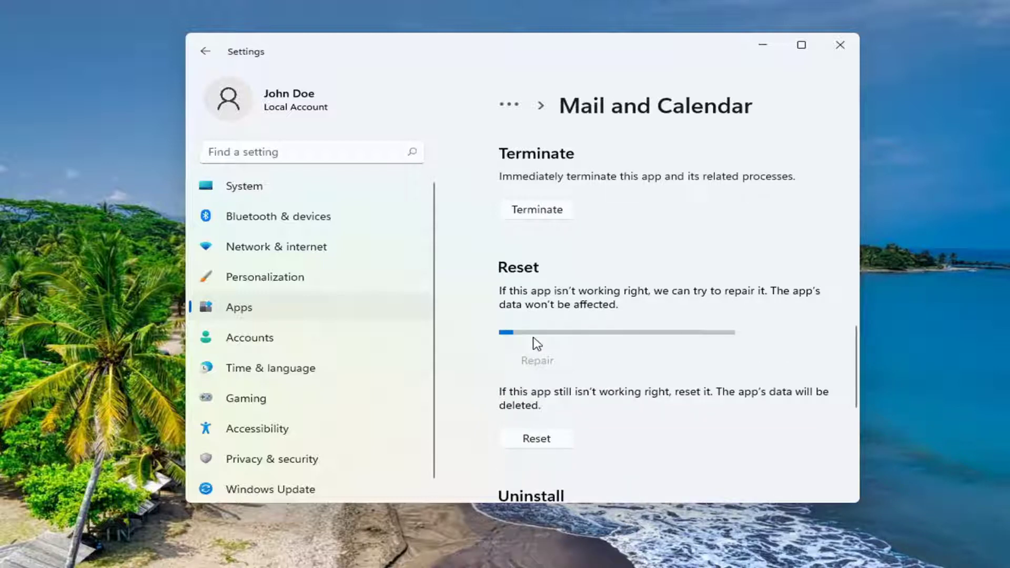
# Step: Reset the Mail and Calendar app and confirm the permanent deletion of its data on this device
pyautogui.scroll(-1, 536, 343)
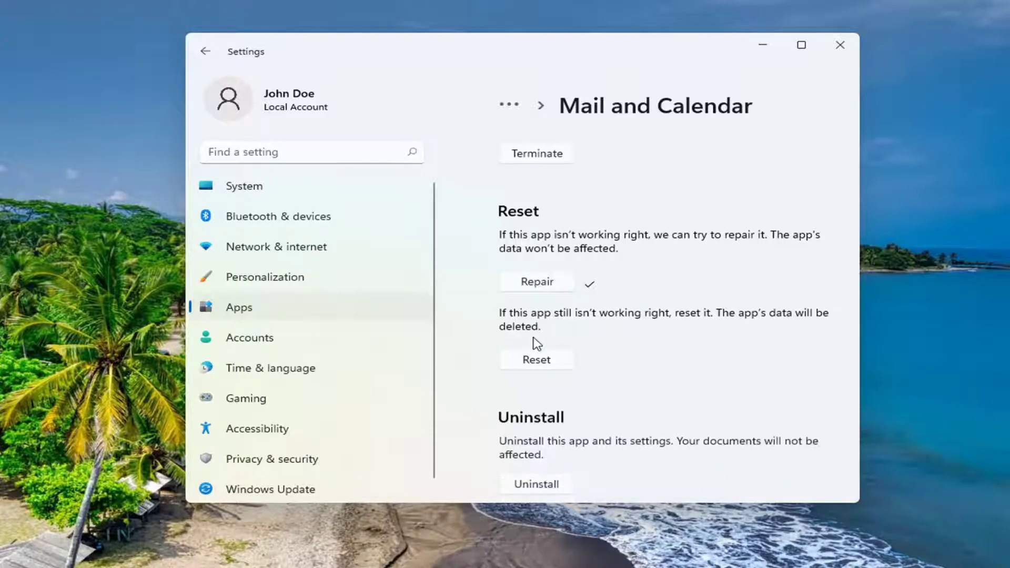
pyautogui.click(563, 284)
pyautogui.click(532, 367)
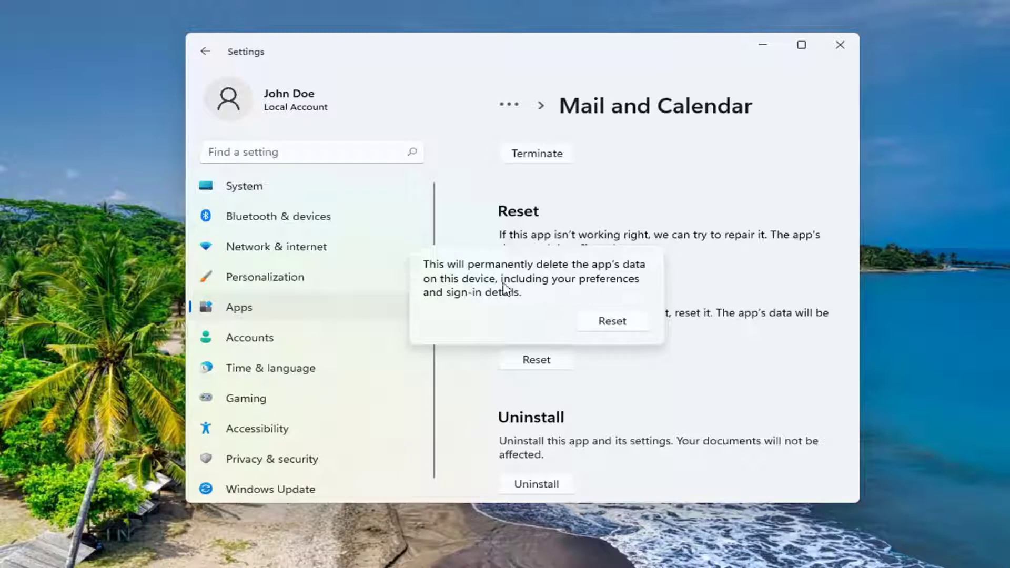
pyautogui.click(624, 322)
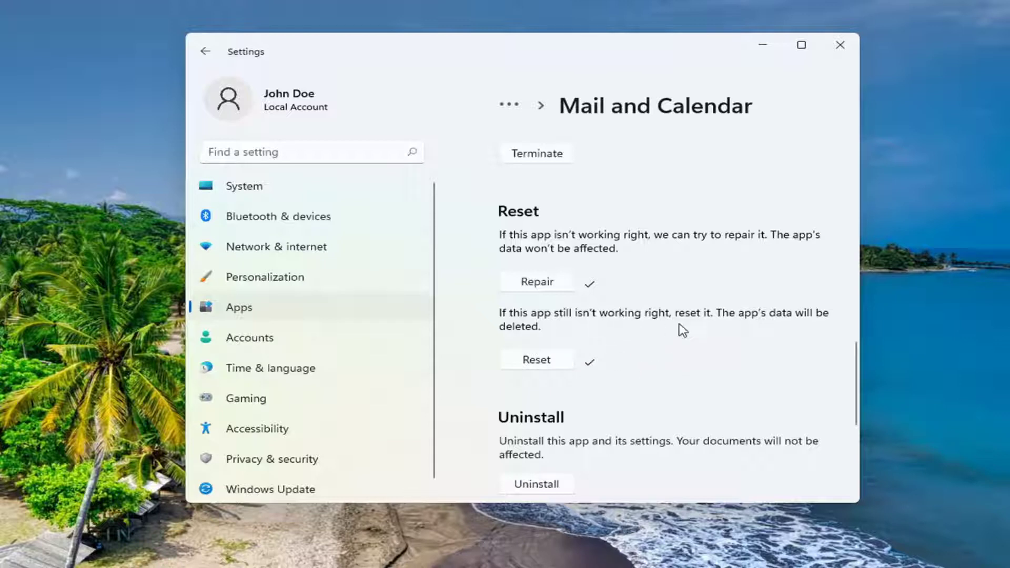
# Step: Uninstall the Mail and Calendar app together with its related info
pyautogui.scroll(-1, 683, 330)
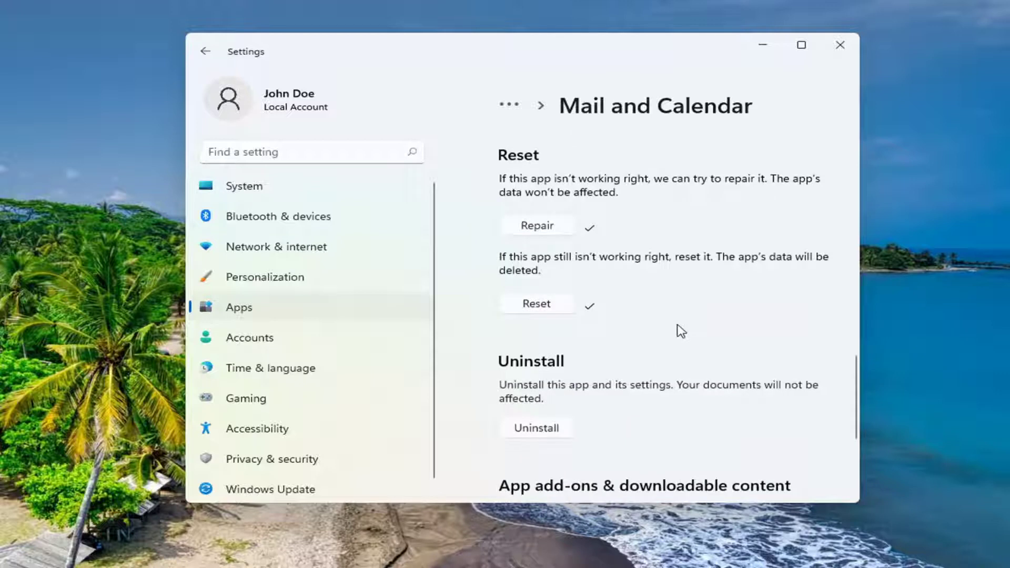
pyautogui.click(537, 424)
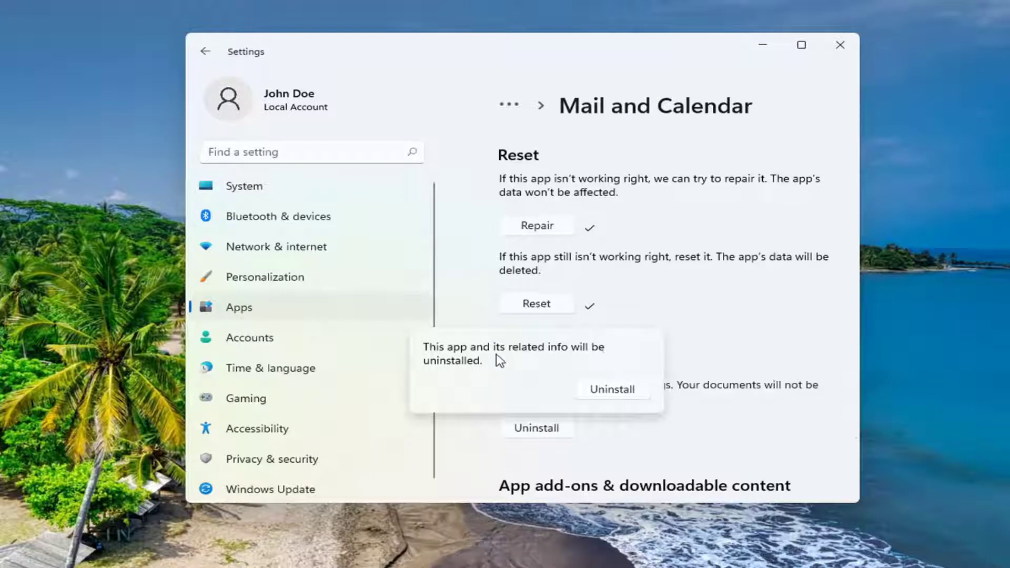
pyautogui.click(604, 393)
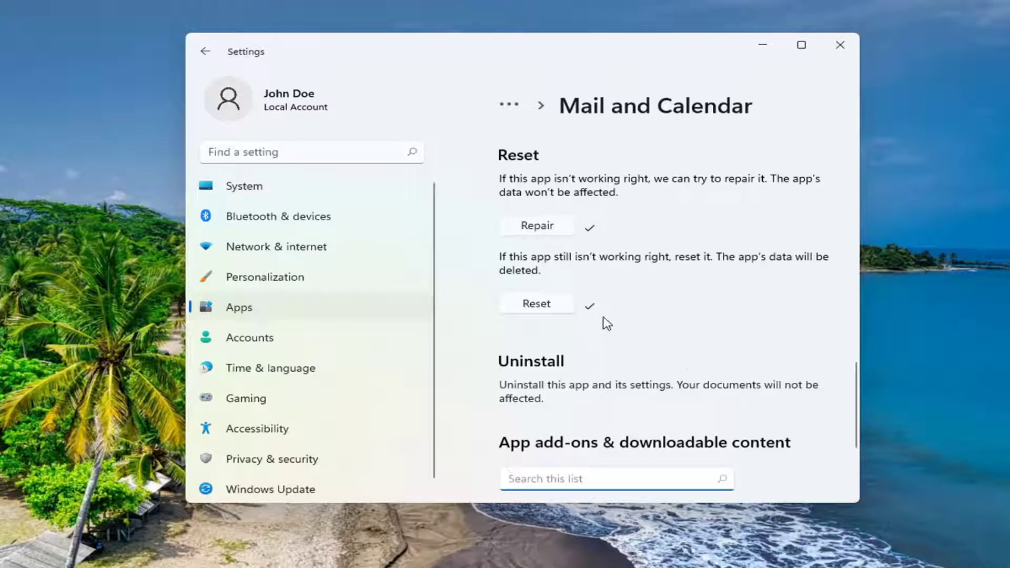
pyautogui.scroll(-2, 545, 384)
pyautogui.scroll(1, 545, 384)
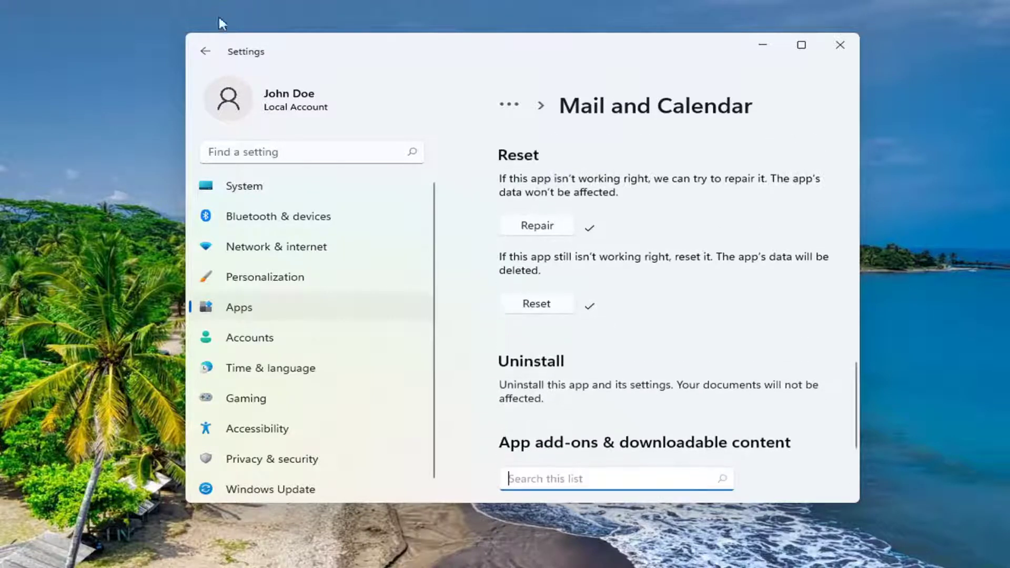
# Step: Return to the installed apps list, search it for "mail" to check for the app, and close Settings
pyautogui.click(207, 52)
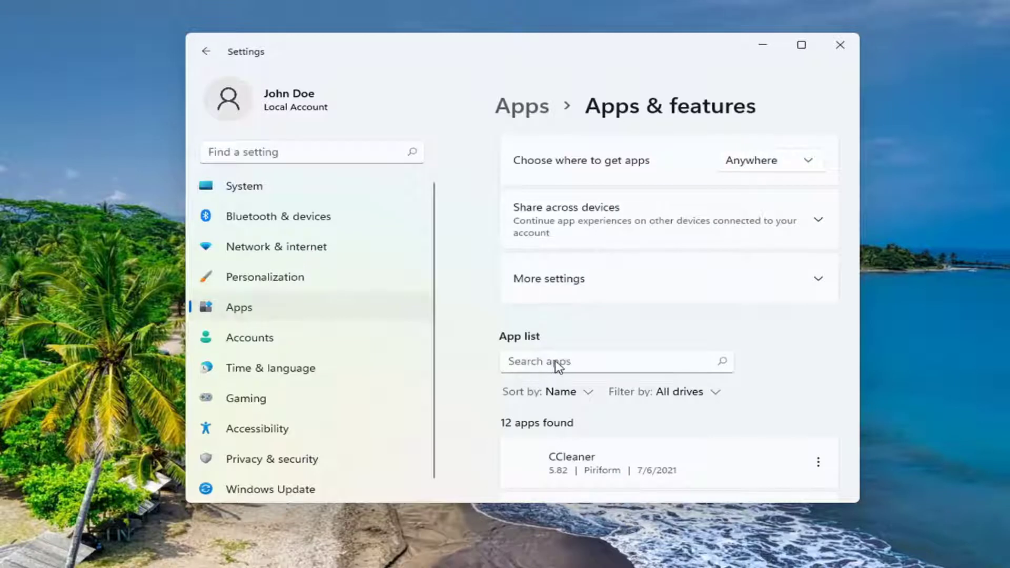
pyautogui.click(557, 367)
pyautogui.write('m')
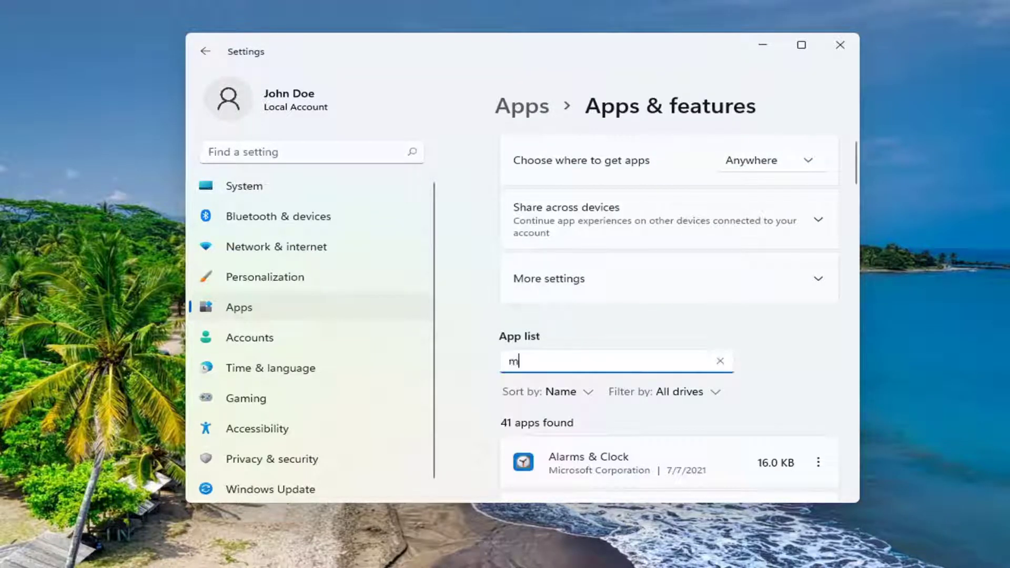
pyautogui.write('ail')
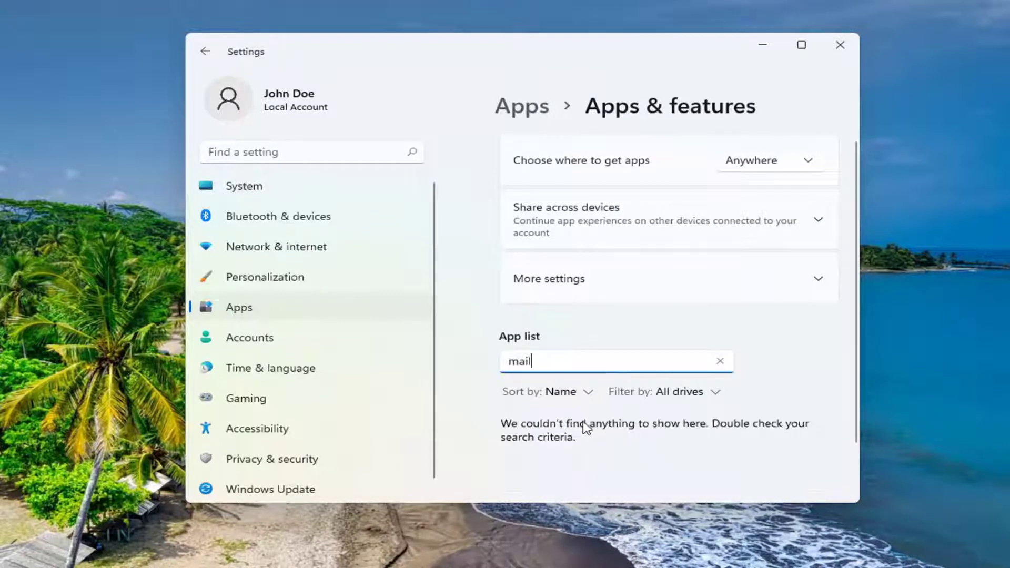
pyautogui.scroll(-2, 517, 390)
pyautogui.click(839, 45)
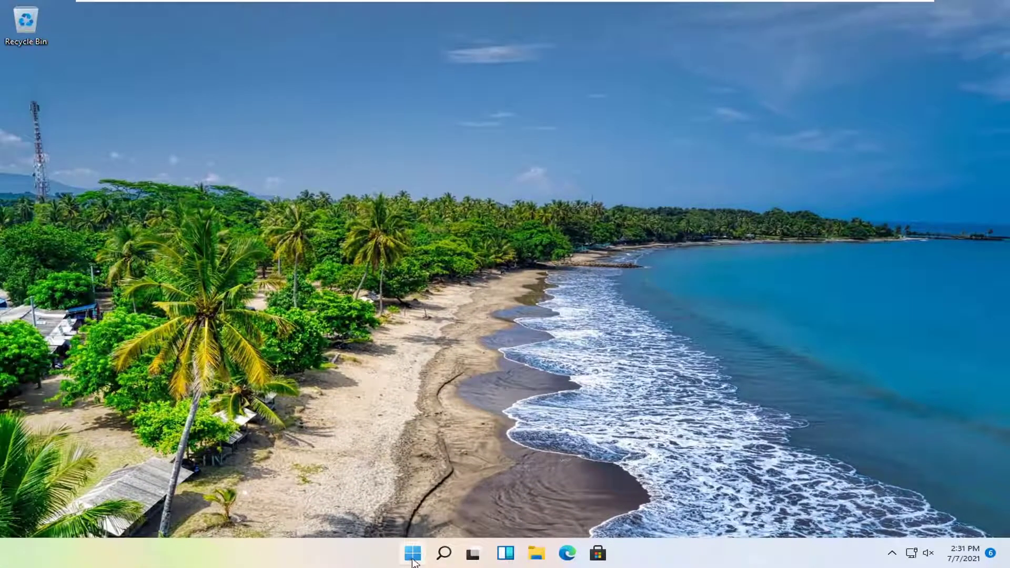
# Step: Restart the computer
pyautogui.rightClick(413, 552)
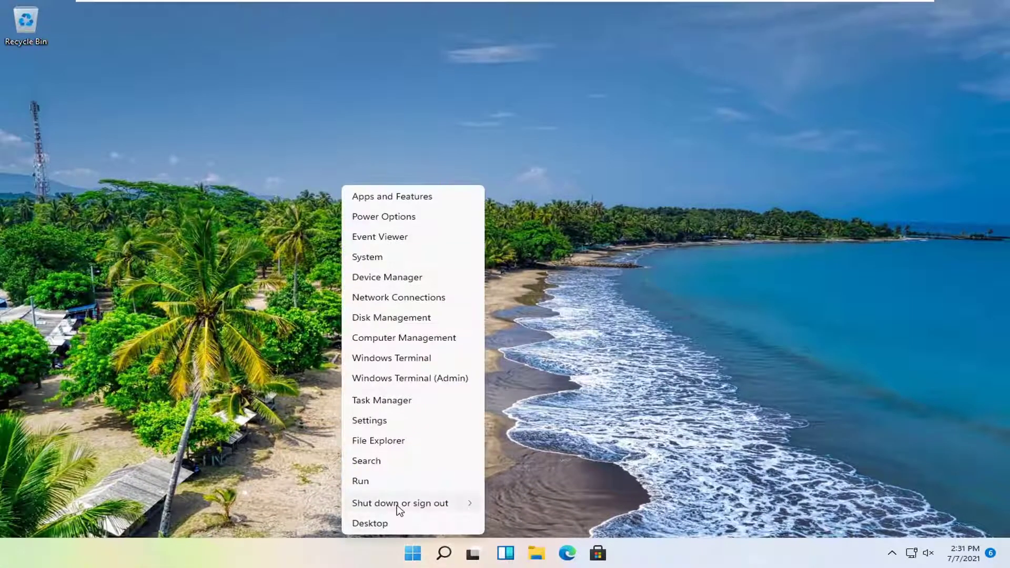
pyautogui.moveTo(396, 505)
pyautogui.click(512, 519)
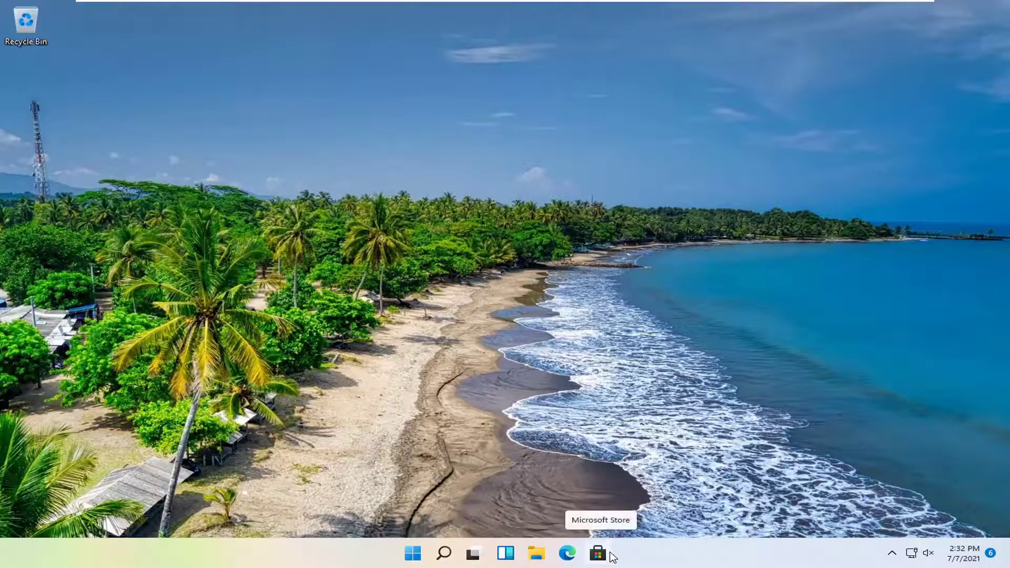
# Step: Switch to Microsoft Store, search for "mail" and open the Mail and Calendar product page
pyautogui.click(598, 554)
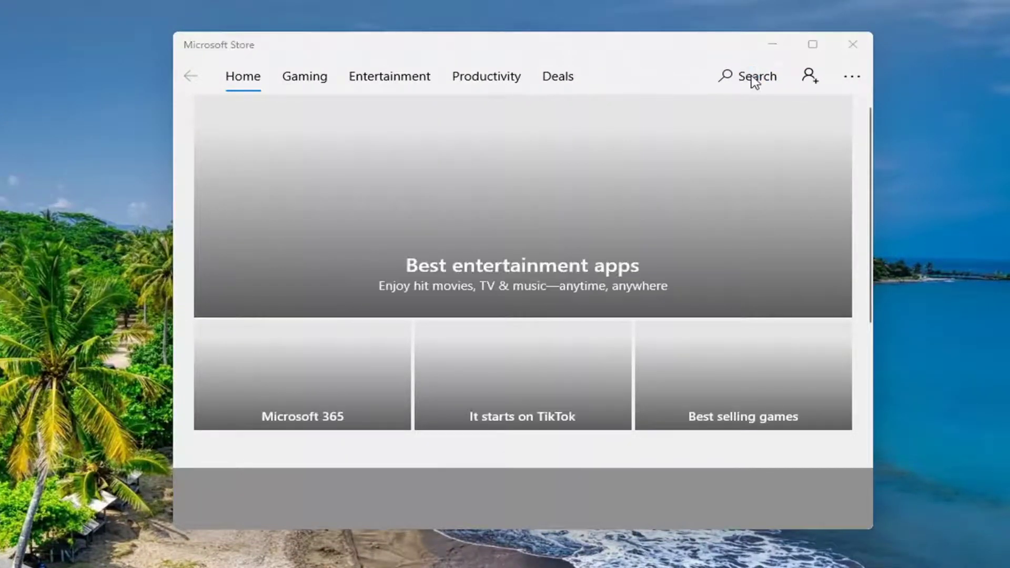
pyautogui.click(751, 75)
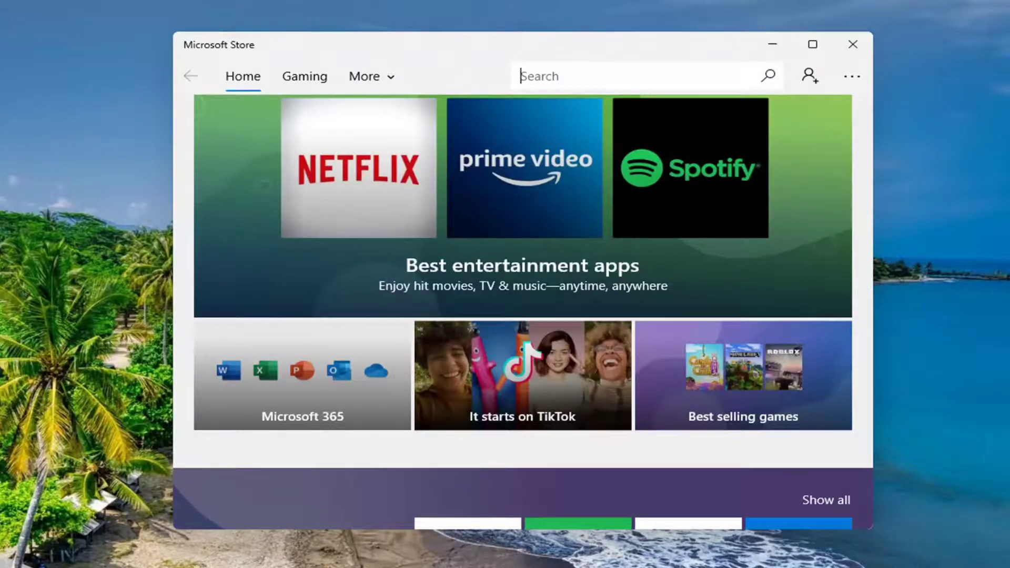
pyautogui.write('mail')
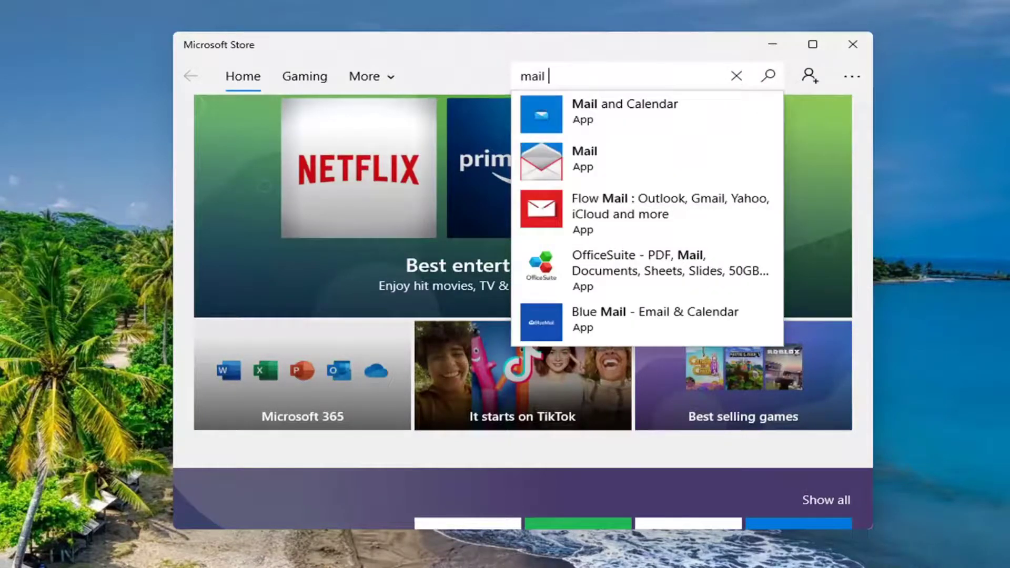
pyautogui.click(601, 112)
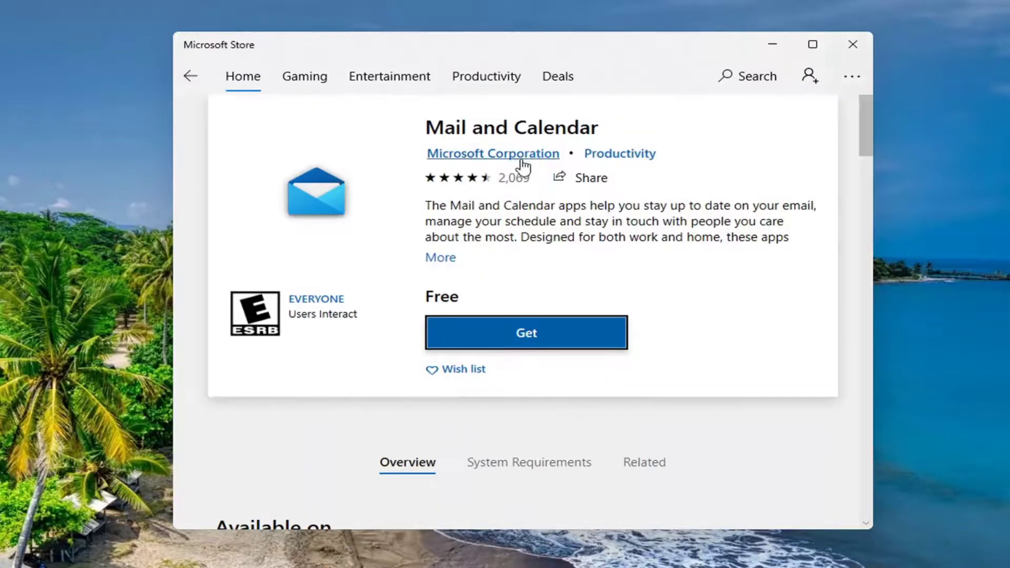
# Step: Install the free Mail and Calendar app, declining to sign in for use across devices
pyautogui.click(538, 331)
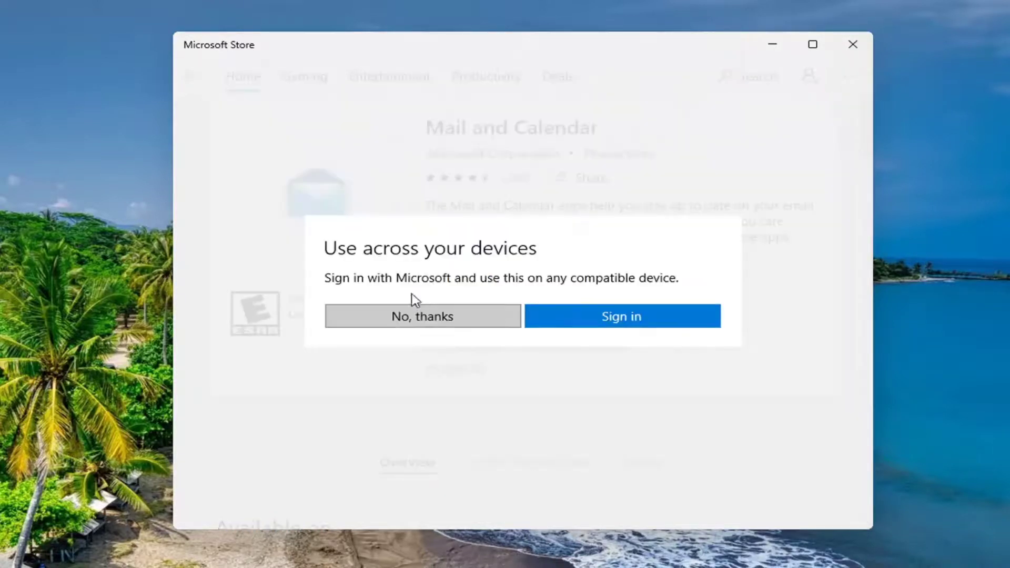
pyautogui.click(421, 320)
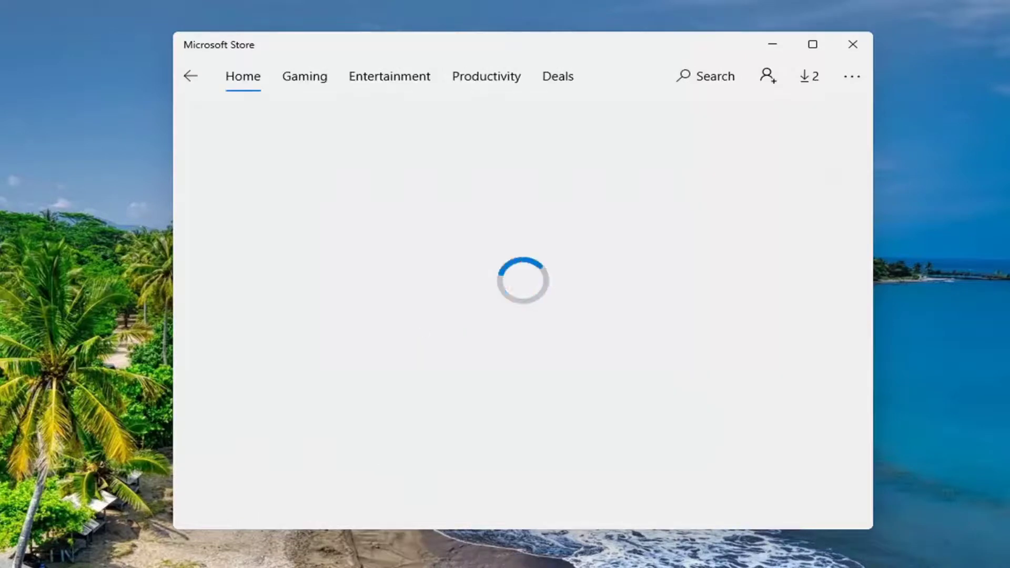
pyautogui.press('Return')
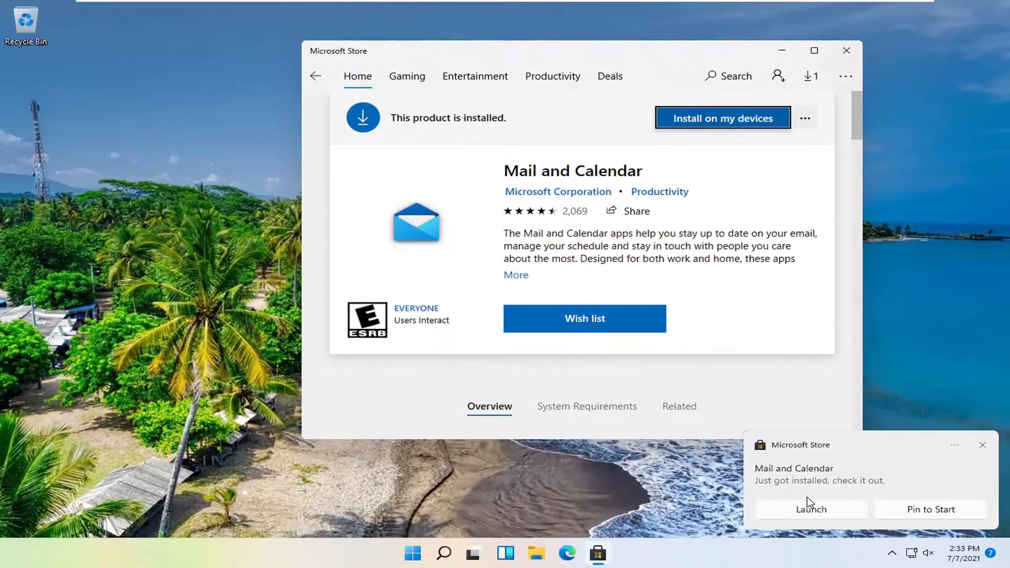
# Step: Launch the Mail and Calendar app to check that it opens, and close both the store and Mail windows
pyautogui.click(803, 532)
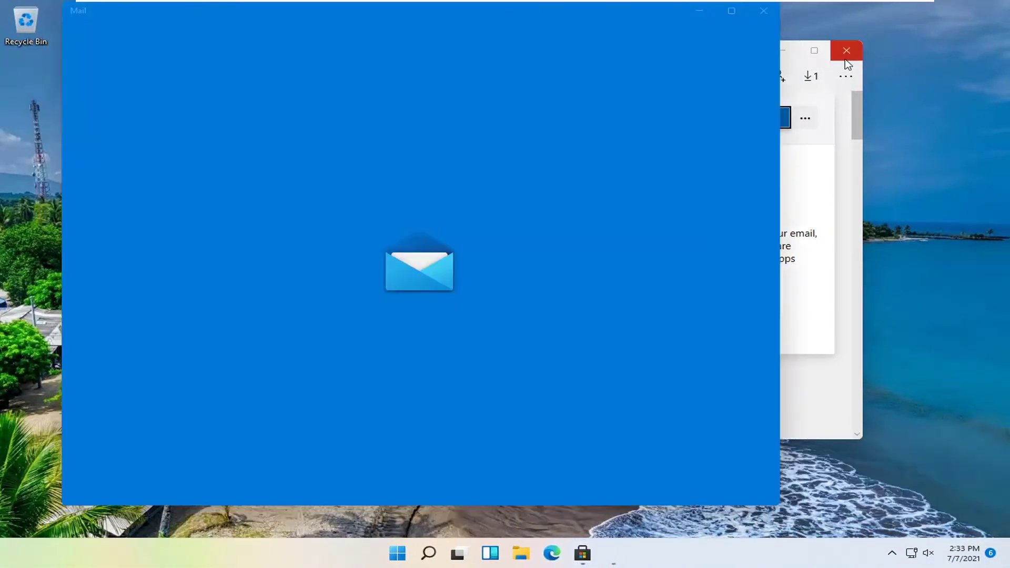
pyautogui.click(846, 50)
pyautogui.moveTo(419, 18); pyautogui.dragTo(527, 40)
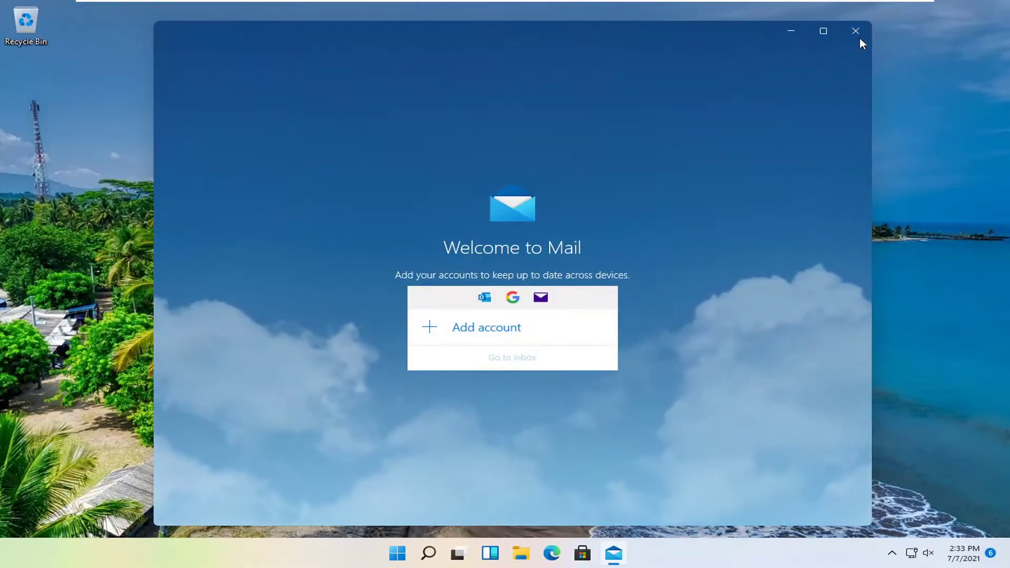
pyautogui.click(855, 32)
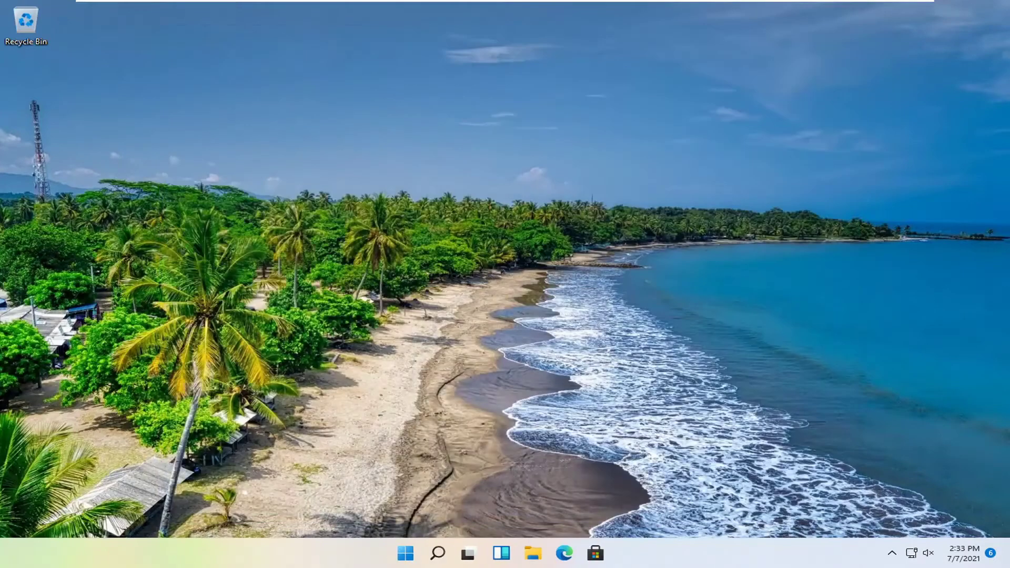